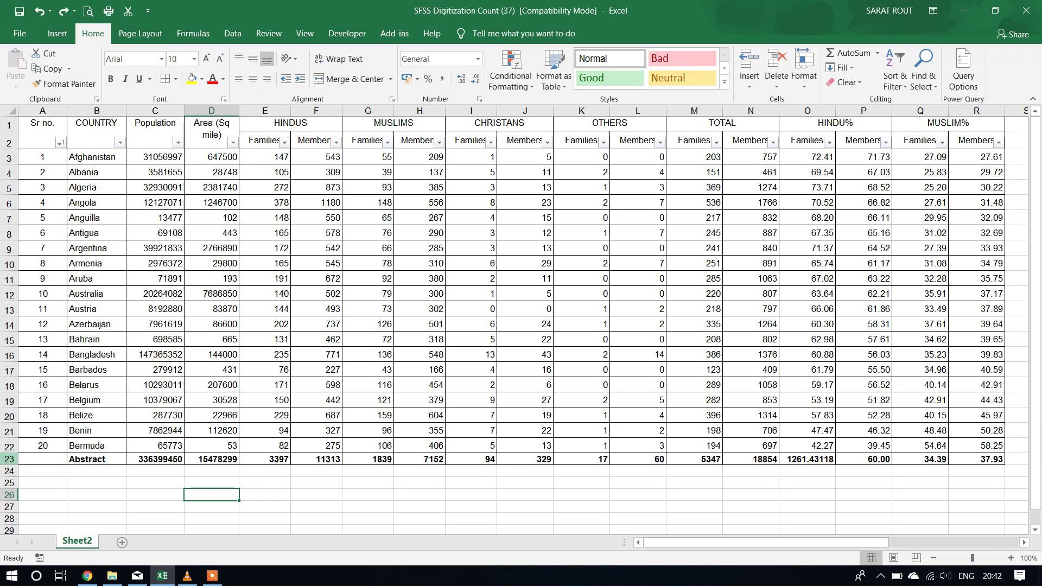
Fill the Bermuda HINDU% formulas down into the Abstract row (63.53, 60.00) and bold them.
{"action": "left_click", "coordinate": [9, 459]}
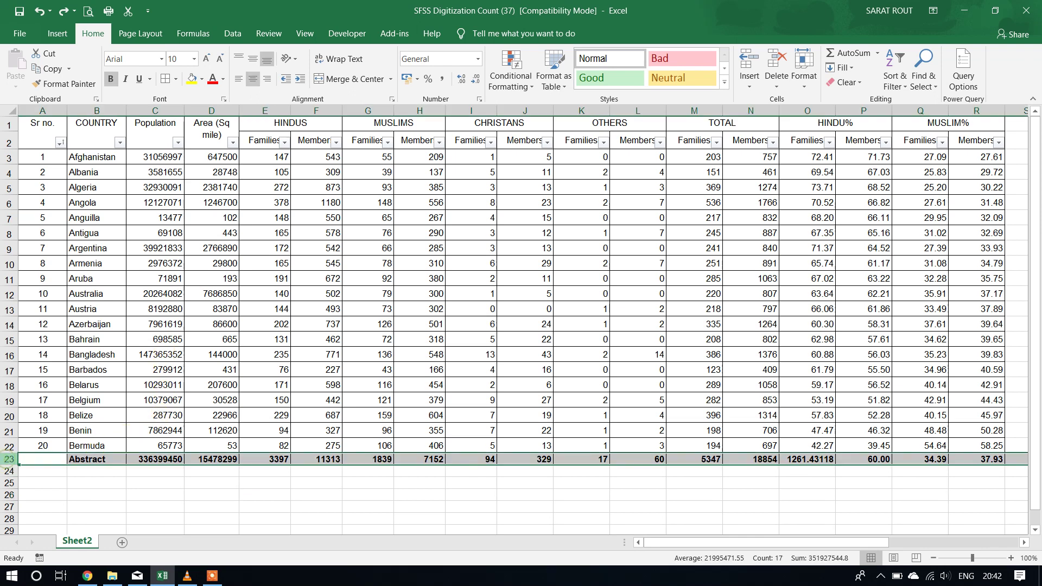
{"action": "left_click", "coordinate": [90, 459]}
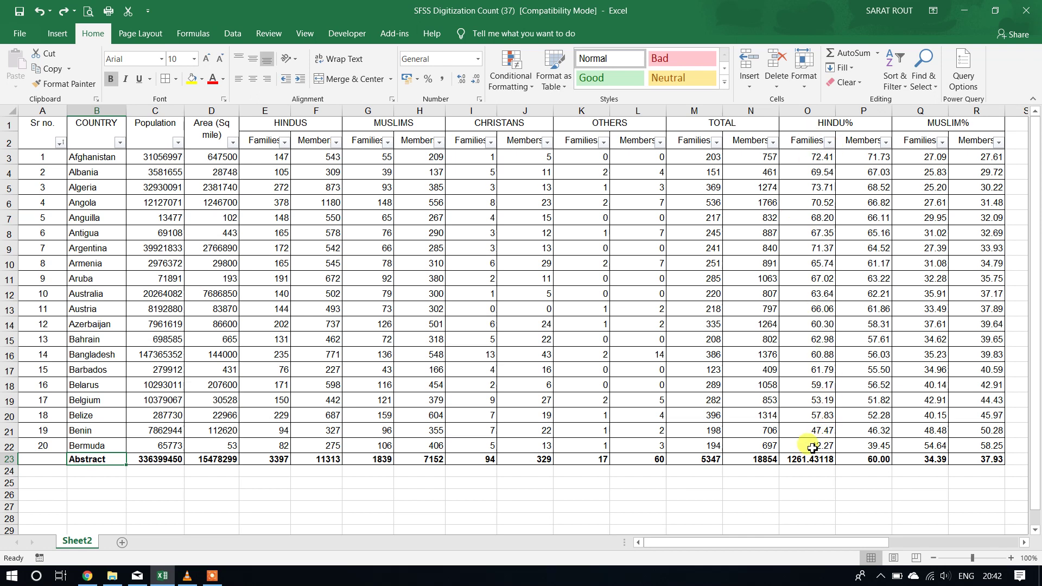
{"action": "left_click_drag", "start_coordinate": [812, 448], "coordinate": [894, 471]}
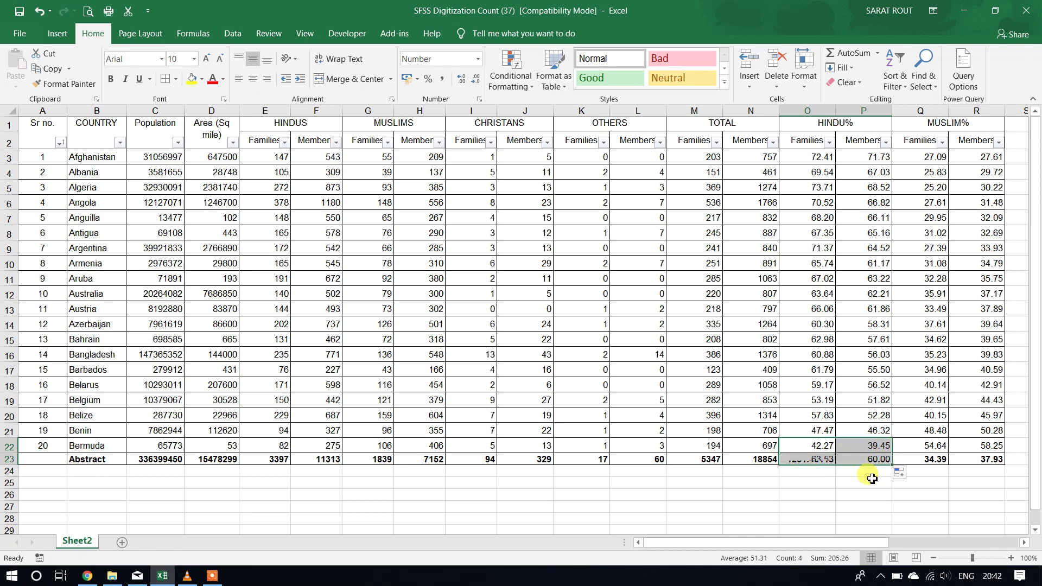
{"action": "left_click_drag", "start_coordinate": [818, 462], "coordinate": [867, 460]}
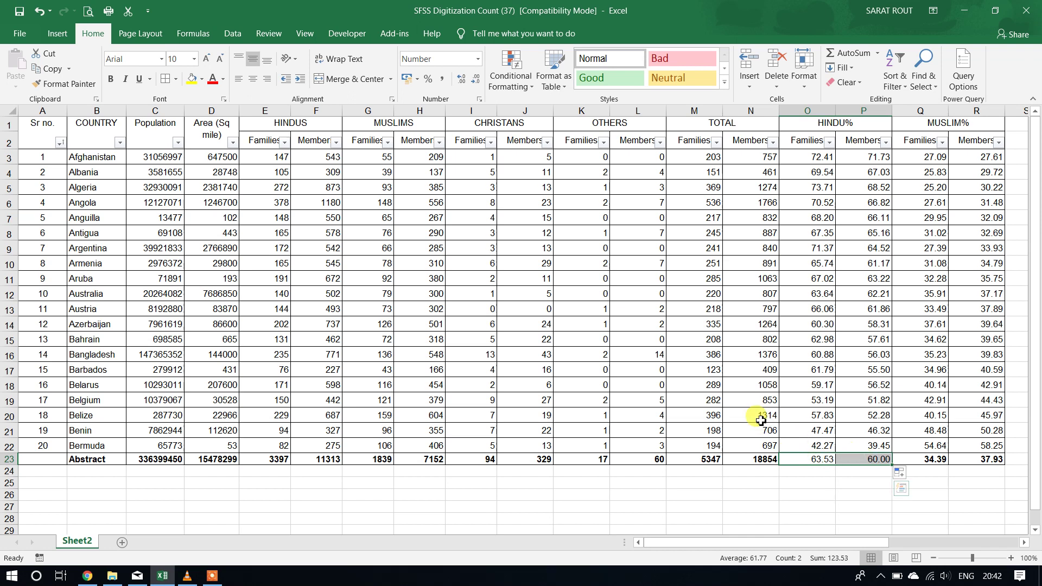
{"action": "left_click", "coordinate": [112, 79]}
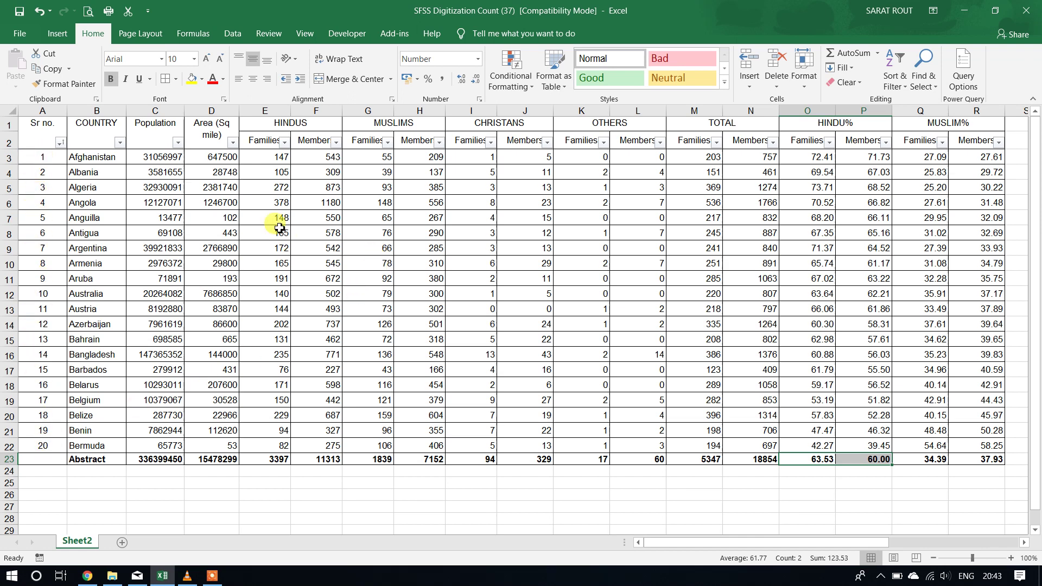
Sort the rows ascending by HINDU% Families, then largest to smallest by HINDU Members.
{"action": "left_click", "coordinate": [829, 143]}
{"action": "left_click", "coordinate": [752, 159]}
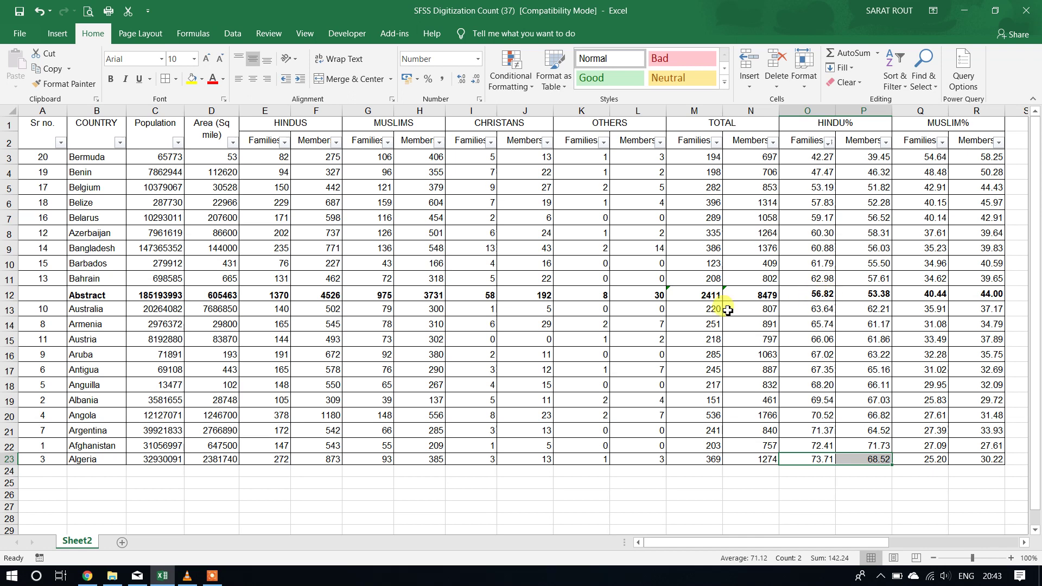
{"action": "left_click", "coordinate": [337, 154]}
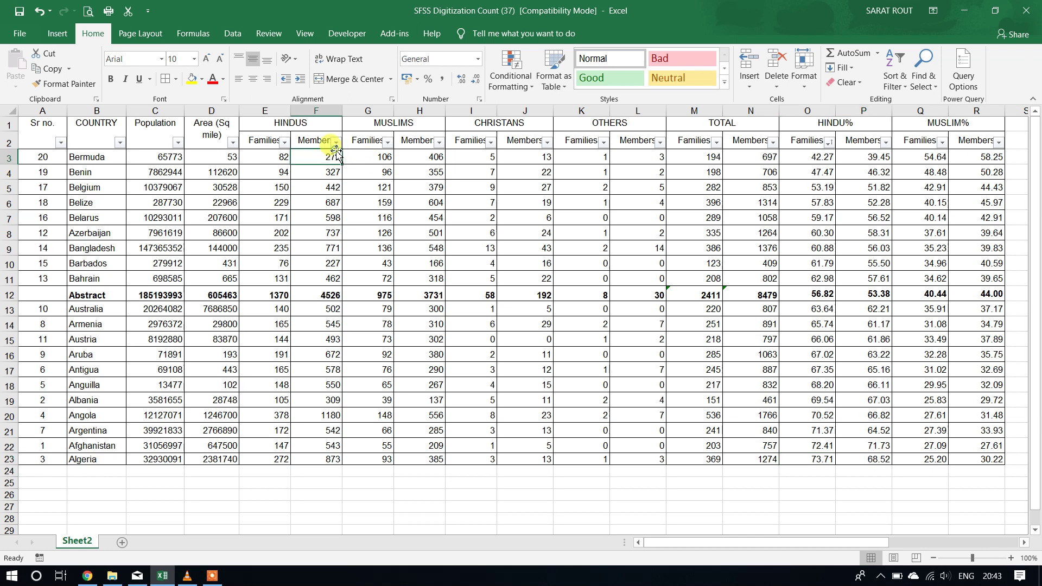
{"action": "left_click", "coordinate": [337, 142]}
{"action": "left_click", "coordinate": [262, 169]}
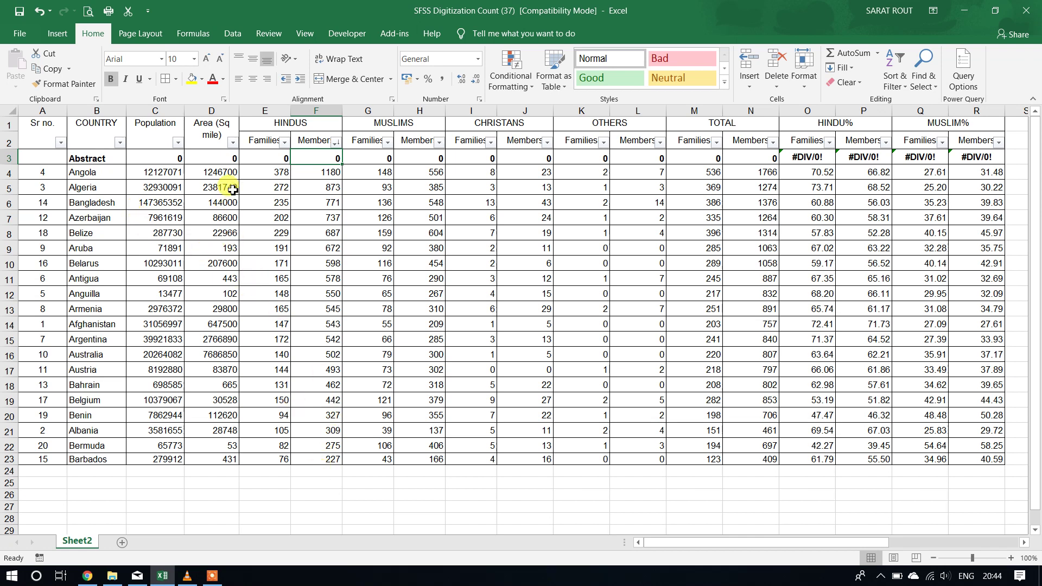
Re-sort the rows ascending by Sr no., then select the Abstract Population total in C23.
{"action": "left_click", "coordinate": [62, 143]}
{"action": "left_click", "coordinate": [71, 157]}
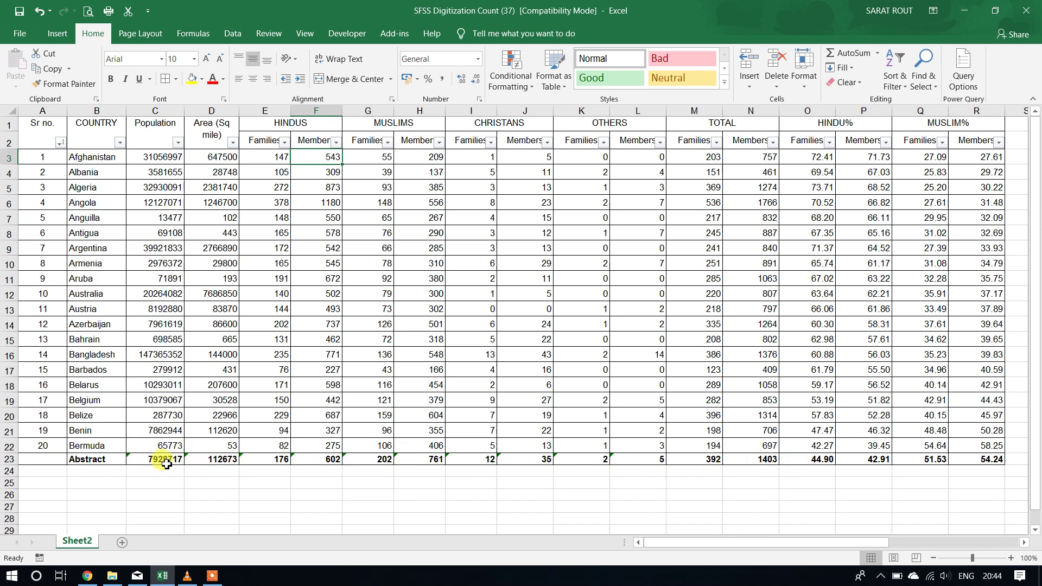
{"action": "left_click", "coordinate": [165, 464]}
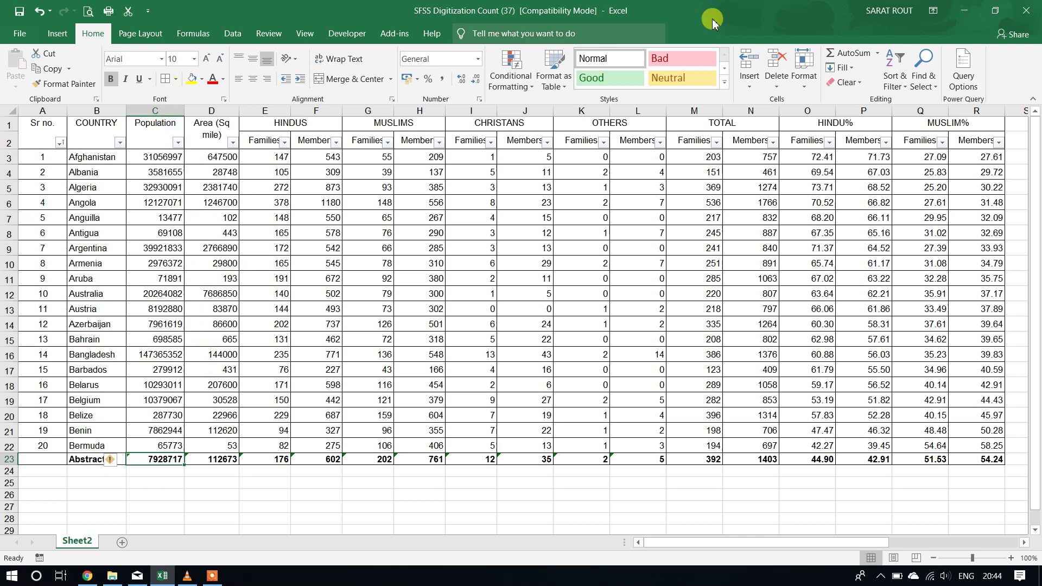
AutoSum the Population column into C23 and fill that sum across to TOTAL Members in N23.
{"action": "left_click", "coordinate": [842, 56]}
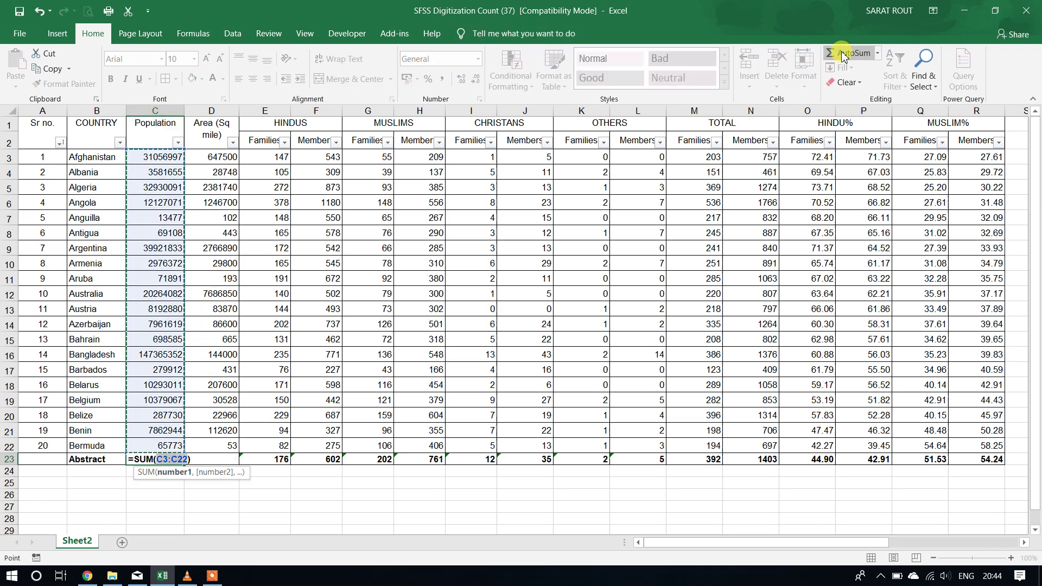
{"action": "key", "text": "Return"}
{"action": "left_click", "coordinate": [142, 459]}
{"action": "left_click_drag", "start_coordinate": [186, 466], "coordinate": [766, 457]}
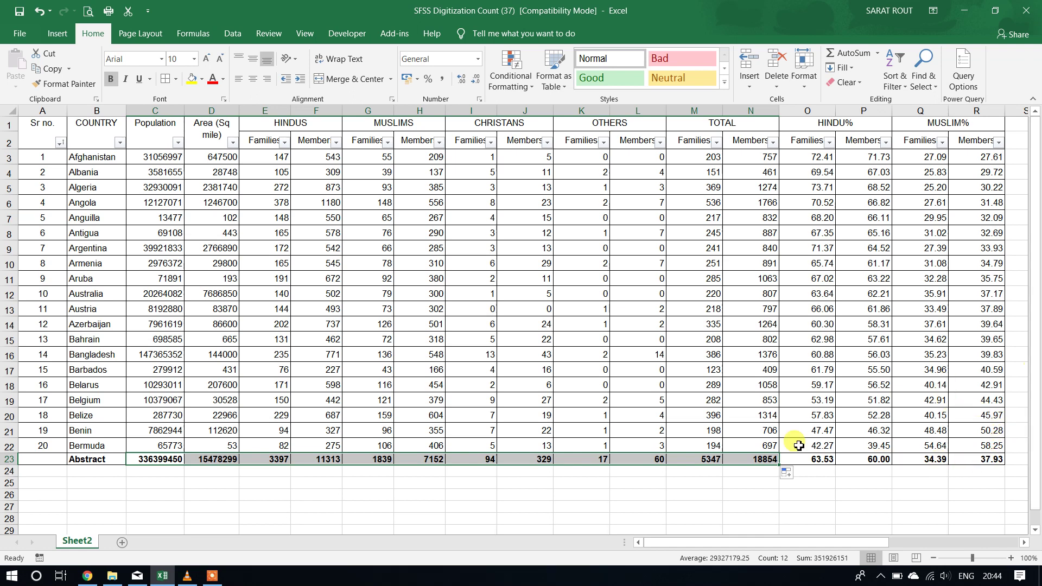
{"action": "left_click", "coordinate": [776, 493]}
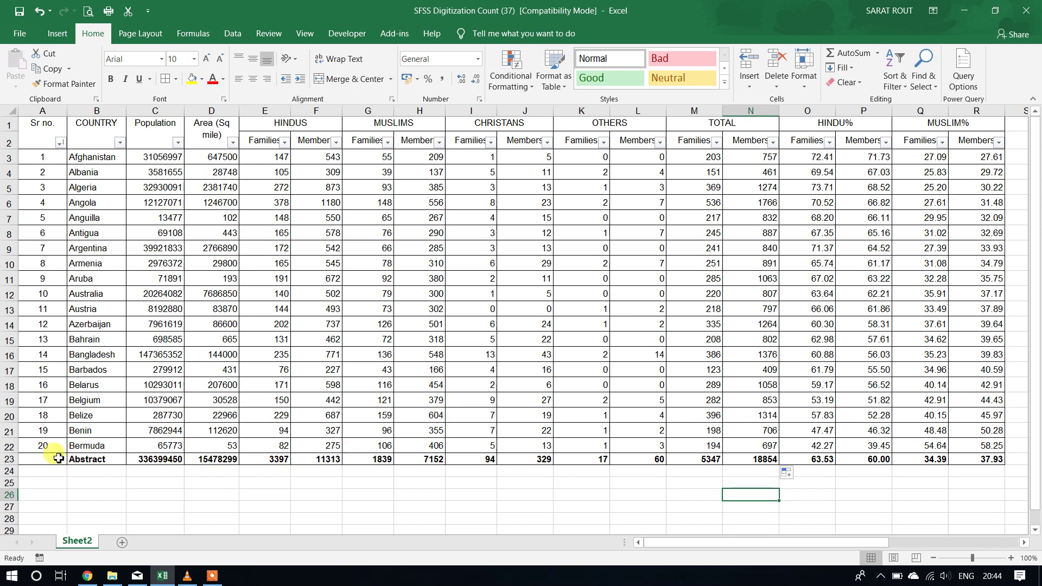
{"action": "left_click_drag", "start_coordinate": [38, 461], "coordinate": [971, 459]}
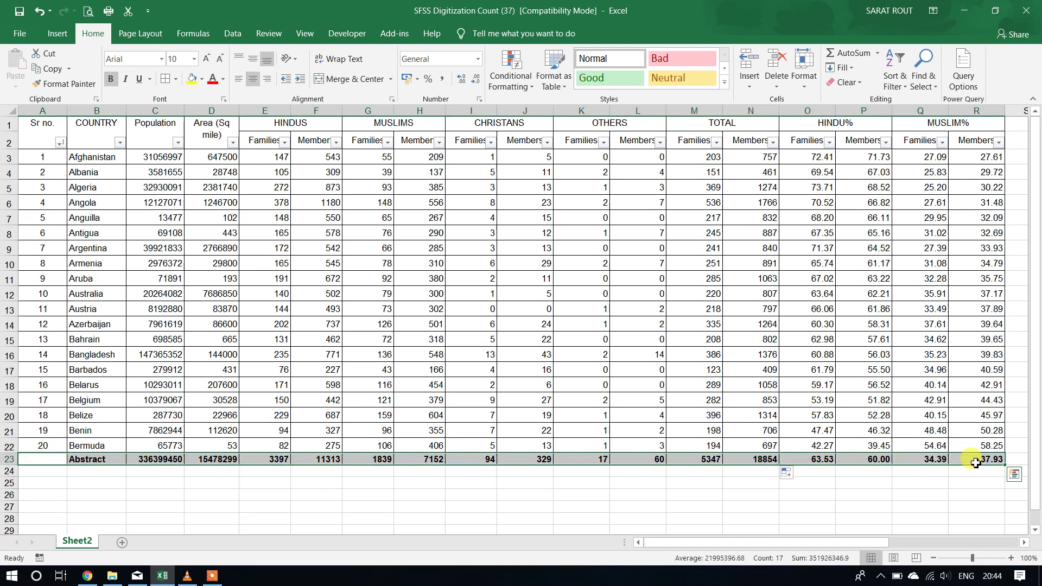
{"action": "left_click", "coordinate": [1013, 476]}
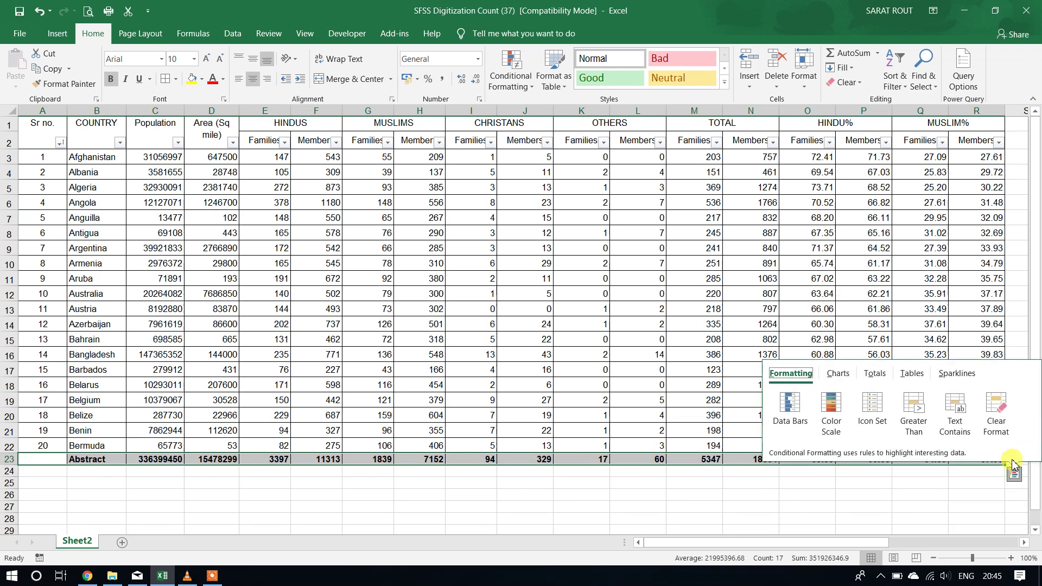
{"action": "left_click", "coordinate": [911, 374]}
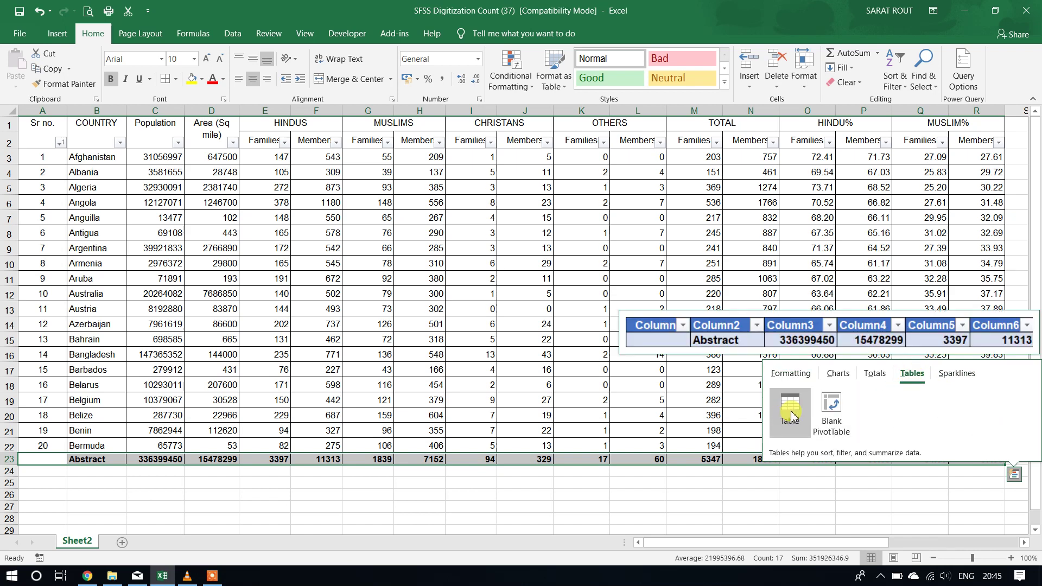
{"action": "left_click", "coordinate": [687, 505]}
{"action": "left_click_drag", "start_coordinate": [56, 460], "coordinate": [976, 459]}
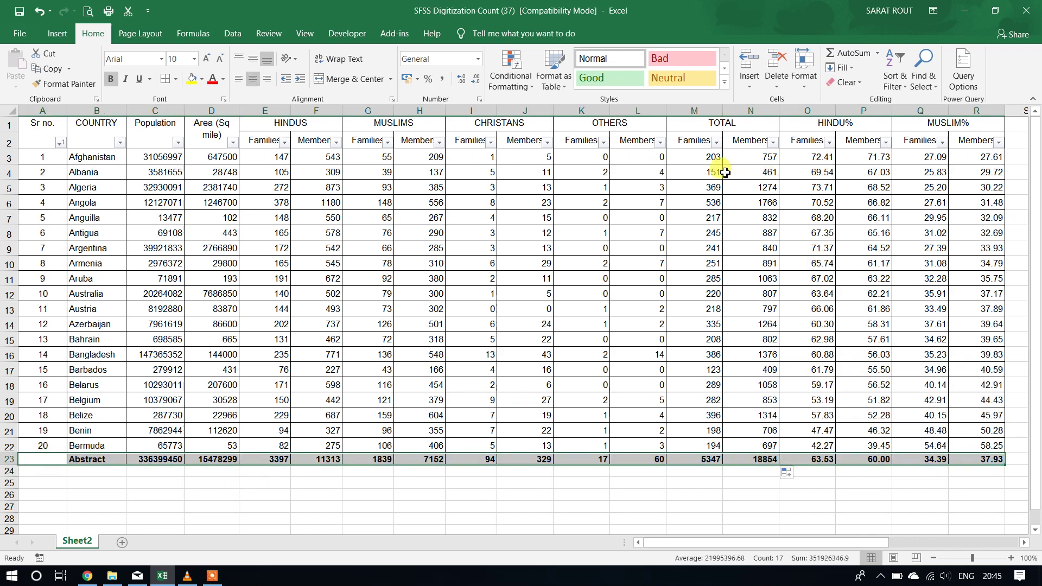
Format $A$23:$R$23 as a table in the first Light style, with Header Row unchecked.
{"action": "left_click", "coordinate": [559, 81]}
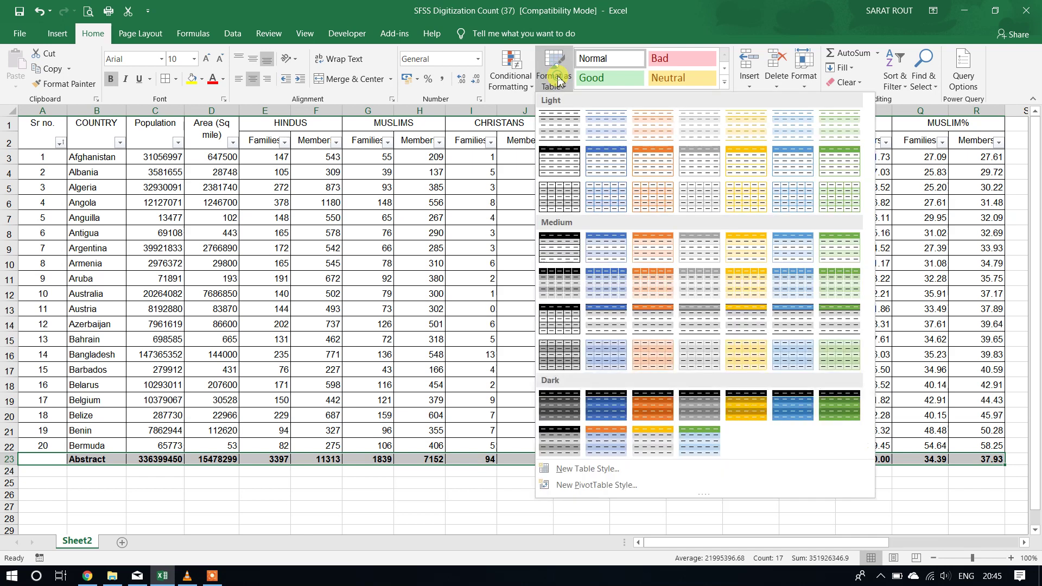
{"action": "left_click", "coordinate": [570, 126]}
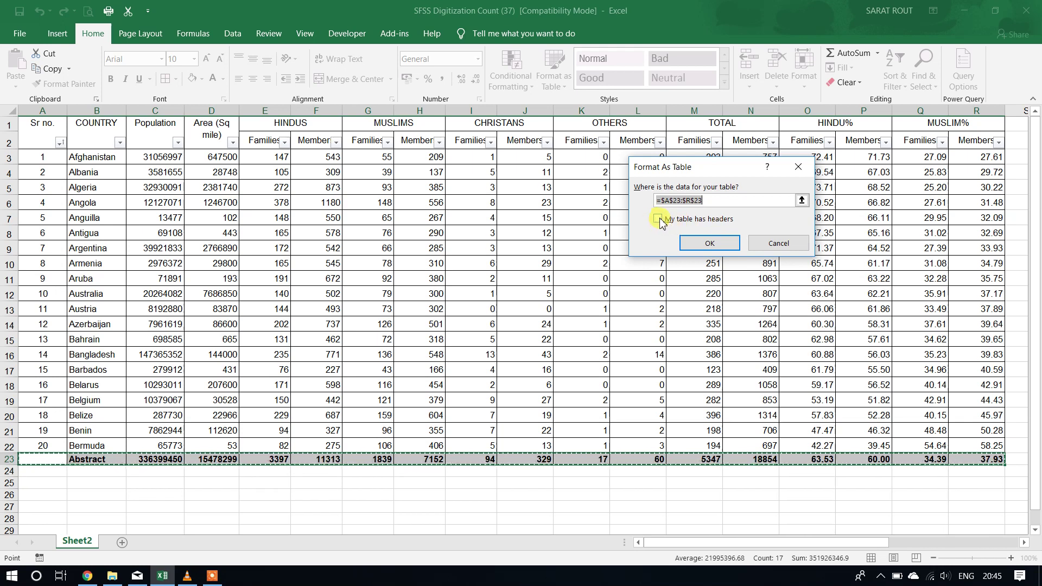
{"action": "left_click", "coordinate": [709, 242]}
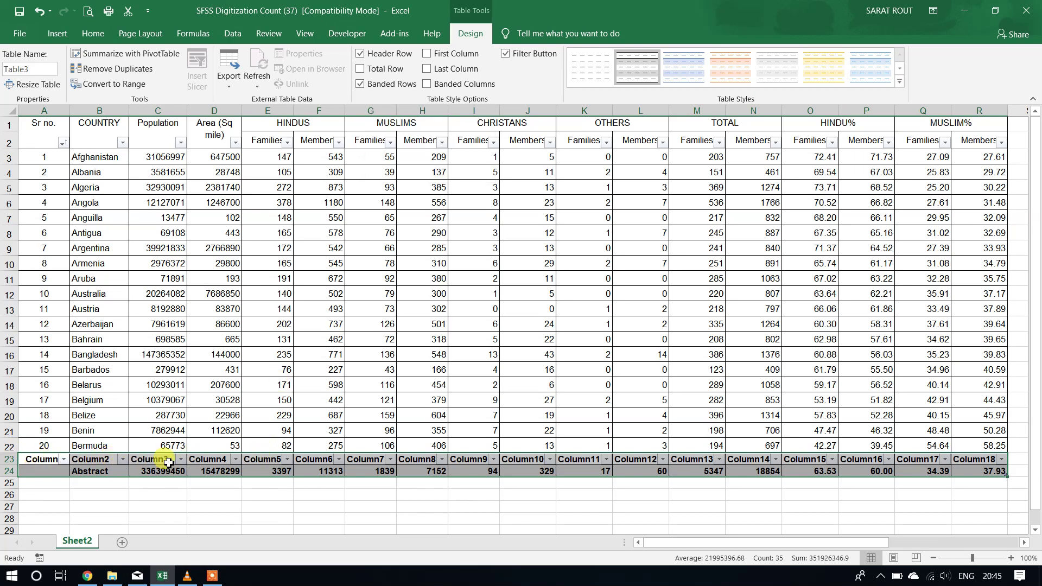
{"action": "left_click", "coordinate": [363, 56]}
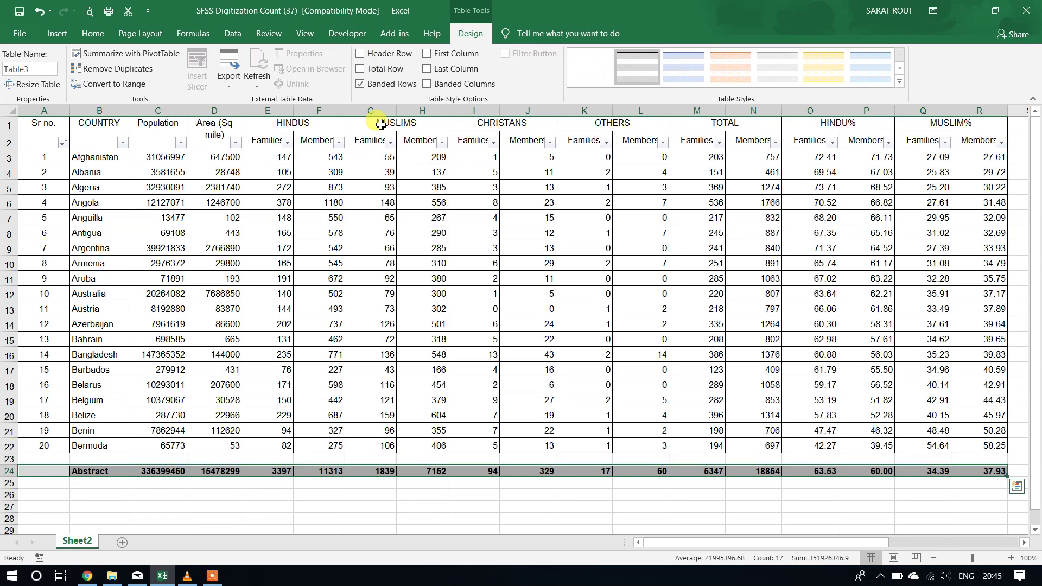
Delete the blank row 23 left above the Abstract table.
{"action": "left_click", "coordinate": [276, 505]}
{"action": "left_click", "coordinate": [9, 460]}
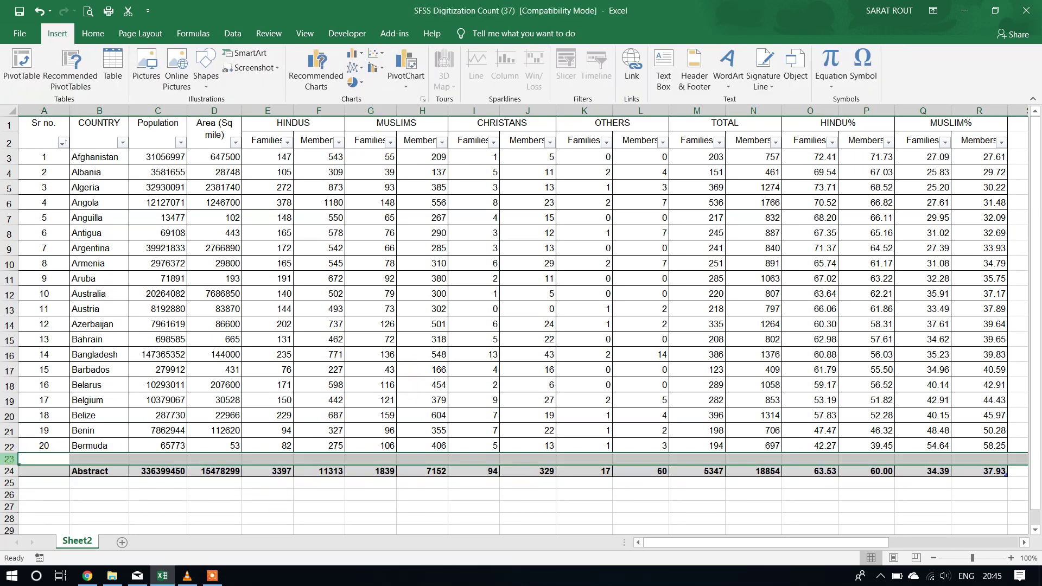
{"action": "right_click", "coordinate": [10, 460]}
{"action": "left_click", "coordinate": [53, 373]}
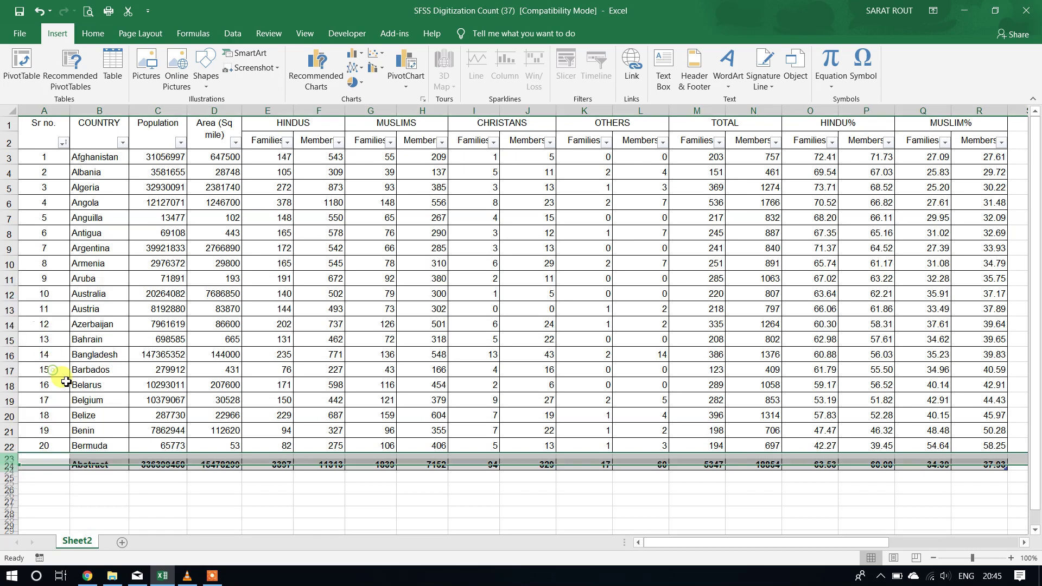
{"action": "left_click", "coordinate": [350, 510]}
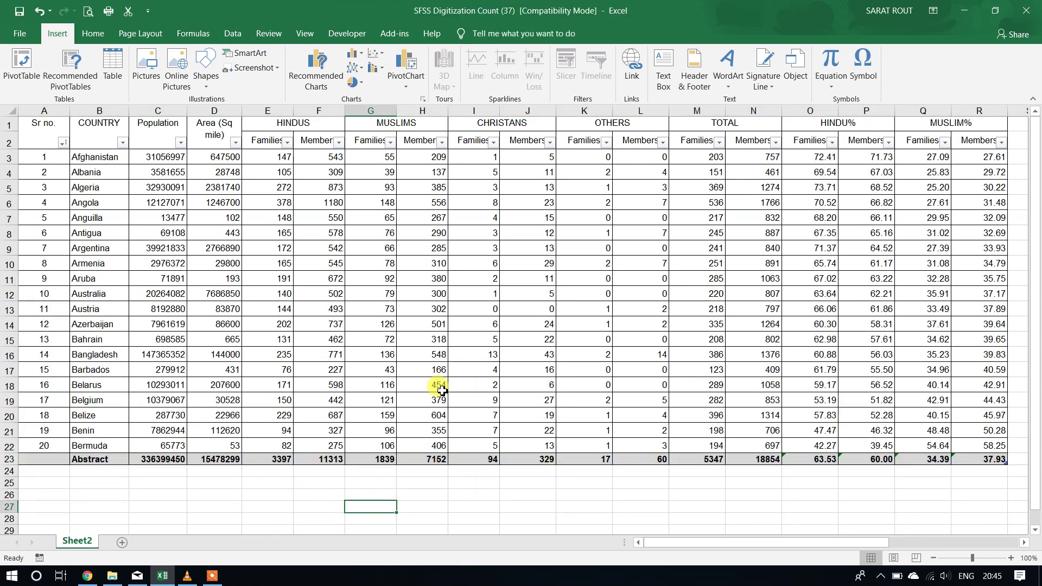
Sort the countries ascending by HINDU% Families, then A to Z by COUNTRY.
{"action": "left_click", "coordinate": [833, 143]}
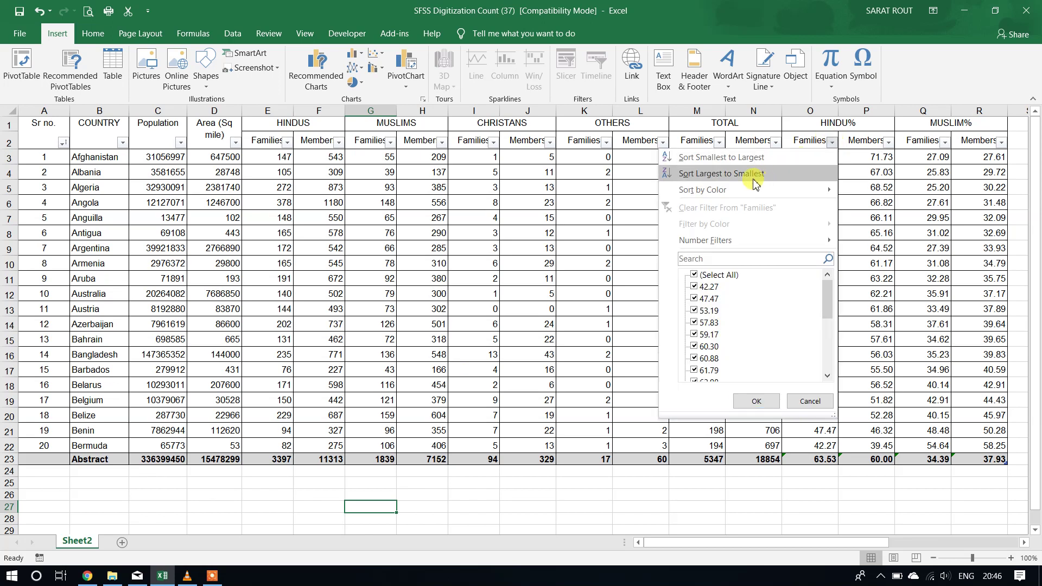
{"action": "left_click", "coordinate": [734, 160]}
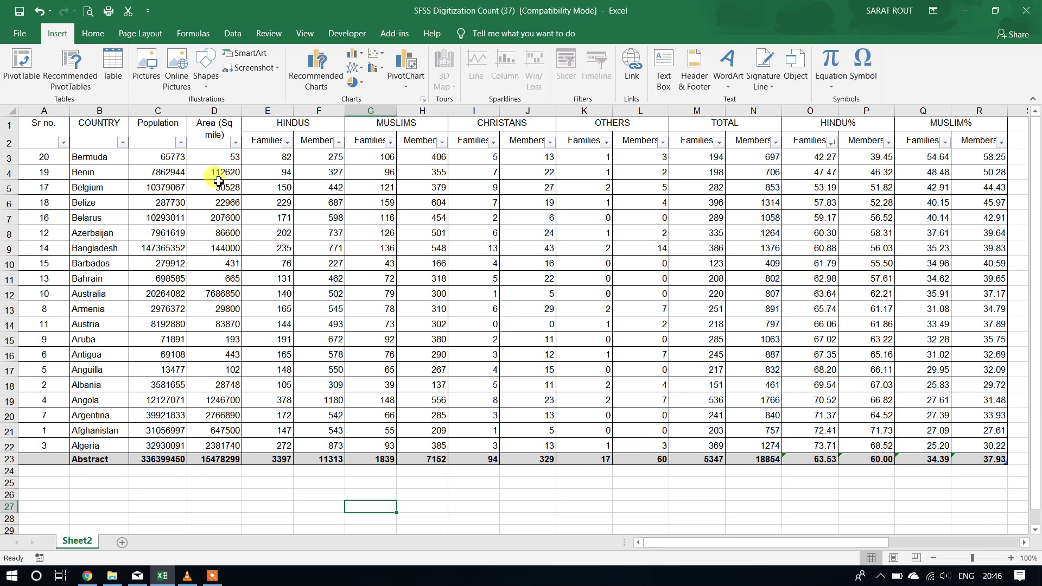
{"action": "left_click", "coordinate": [122, 143]}
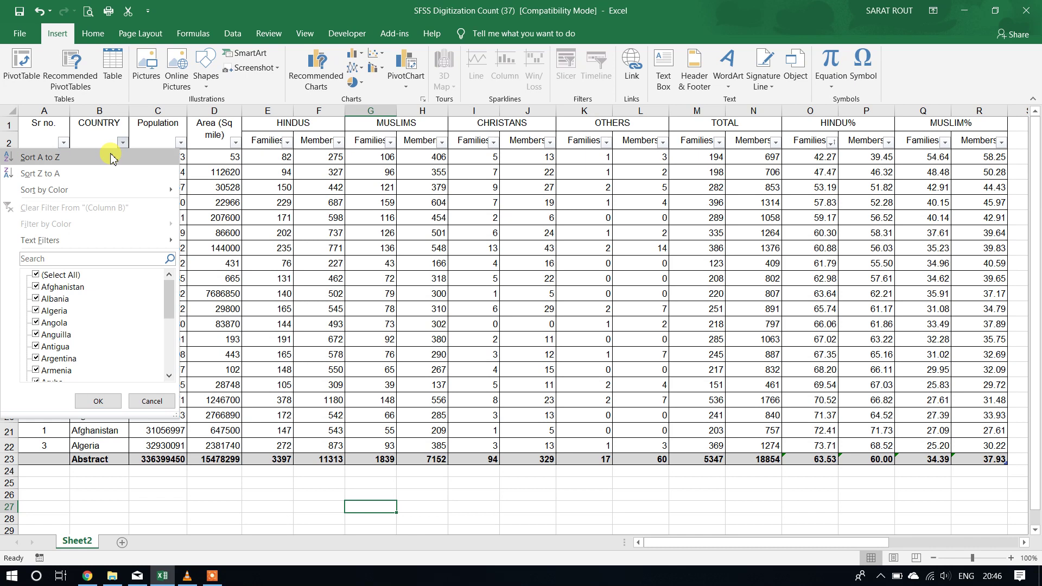
{"action": "left_click", "coordinate": [42, 156]}
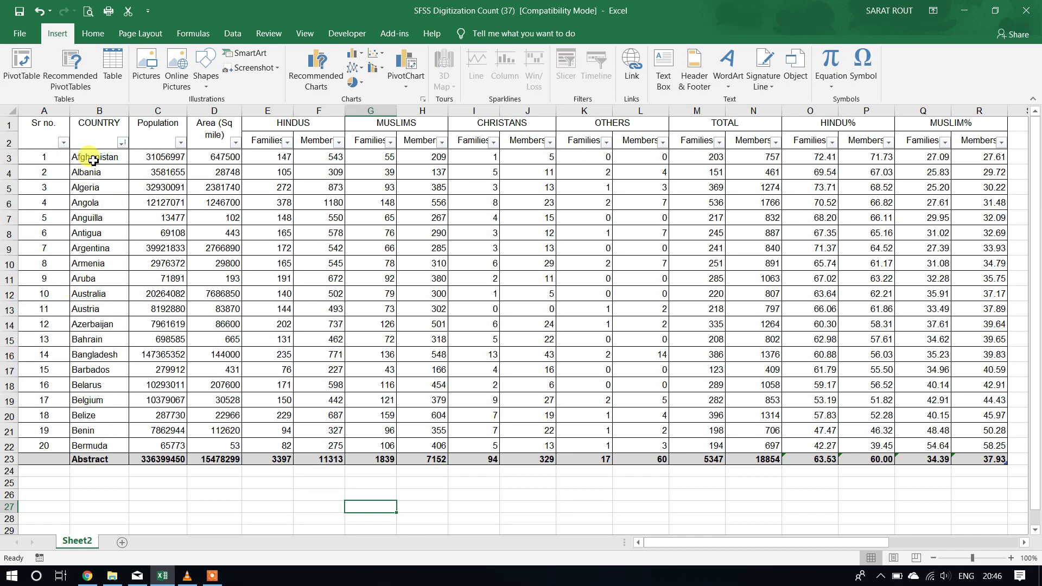